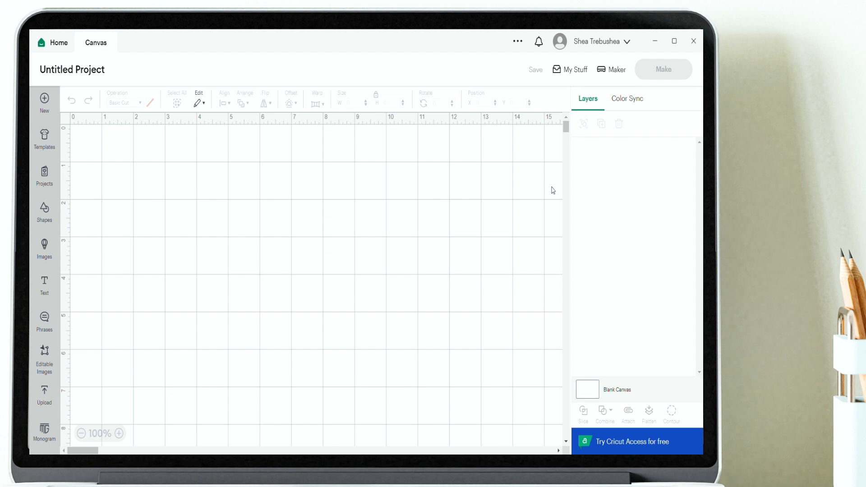
Step: Hide the canvas grid lines and turn them back on
key("ctrl+apostrophe")
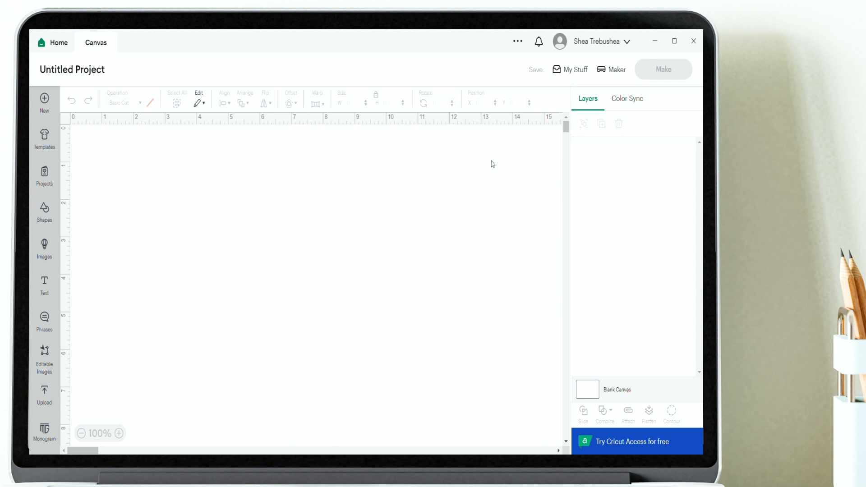
left_click(67, 118)
Step: In the canvas settings, try the Full Grid, Partial Grid and No Grid options, and close the settings
left_click(570, 43)
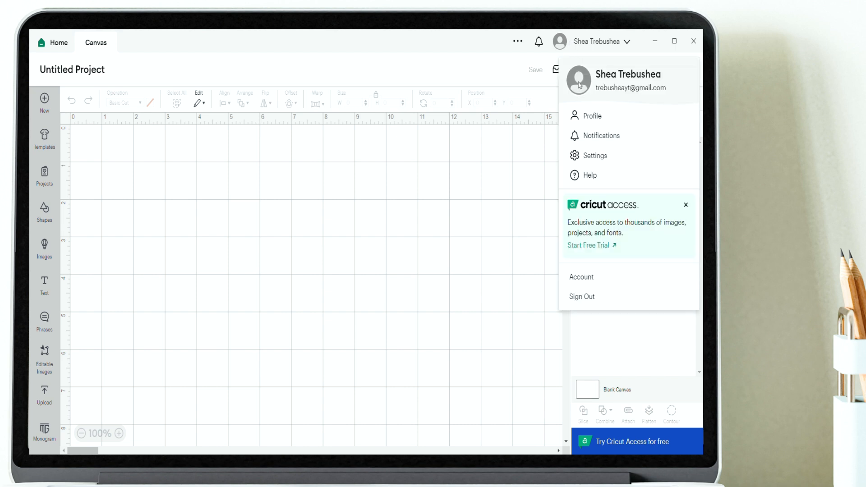
left_click(586, 156)
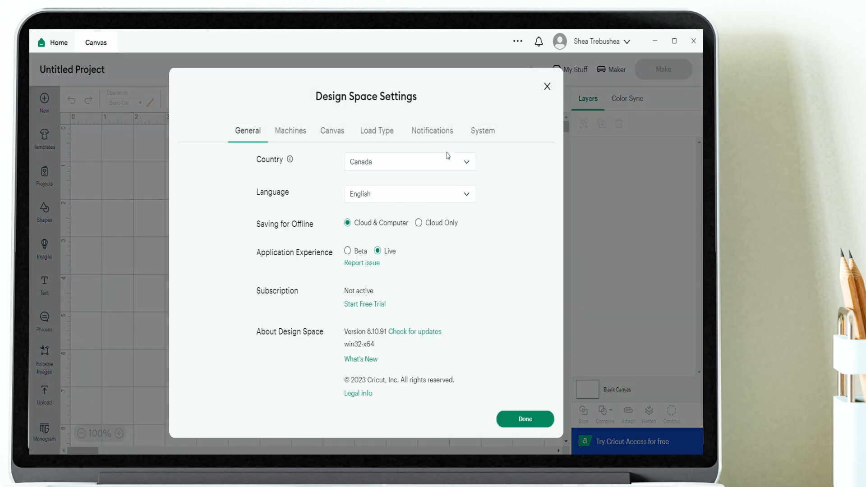
left_click(334, 132)
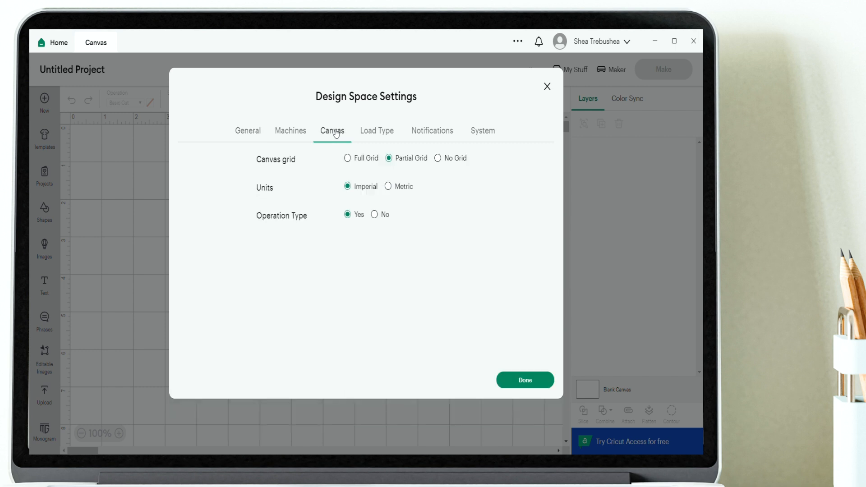
left_click(362, 164)
left_click(389, 162)
left_click(448, 163)
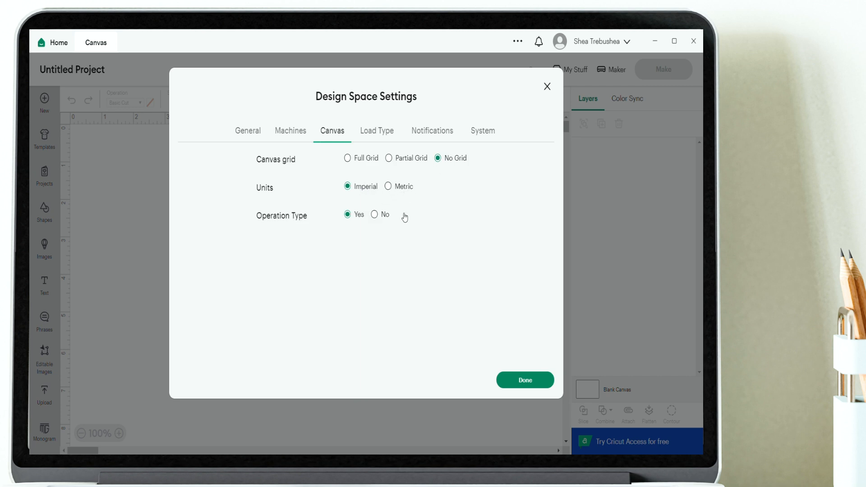
left_click(537, 383)
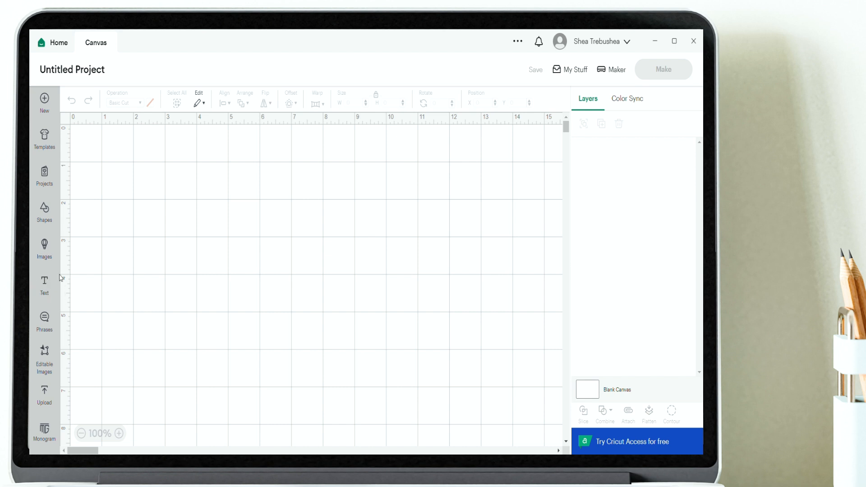
Step: Add a text object near the middle of the canvas and make it read "Hello there"
left_click(44, 285)
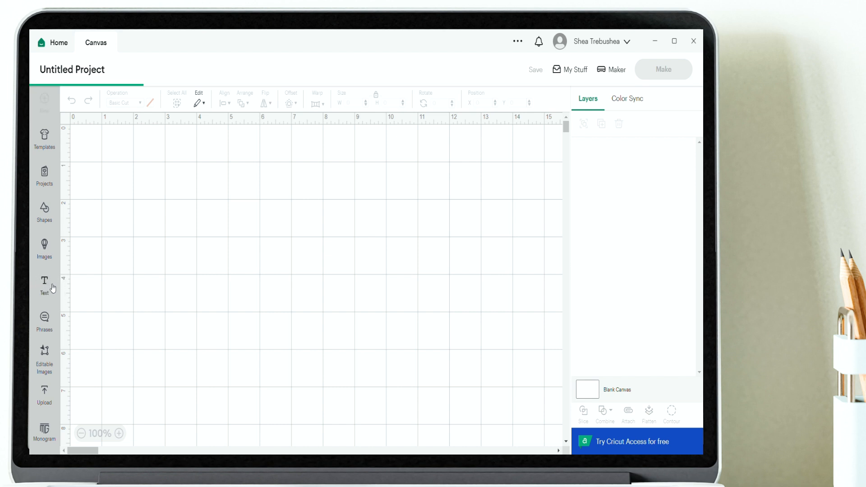
left_click(206, 280)
left_click_drag(172, 292, 285, 307)
double_click(287, 307)
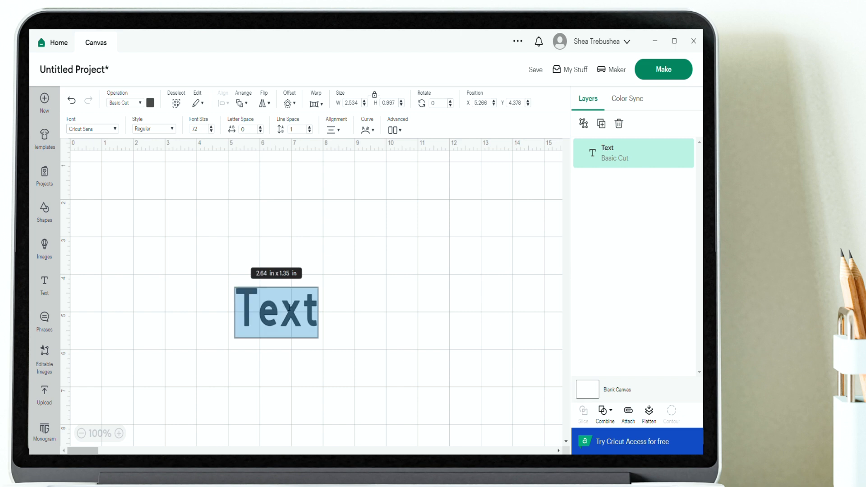
type("Hello")
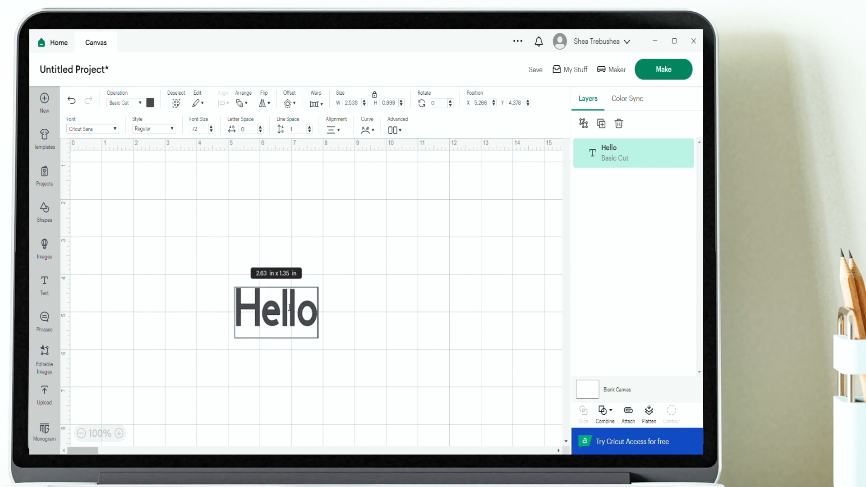
type(" there")
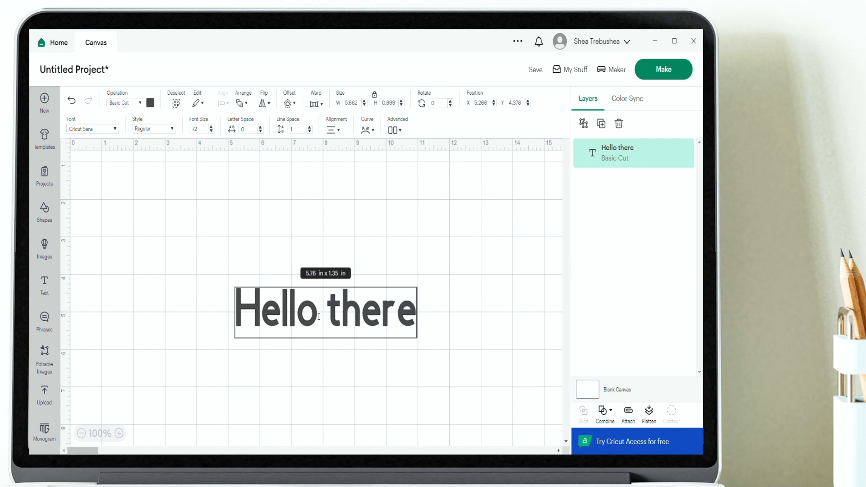
left_click(268, 259)
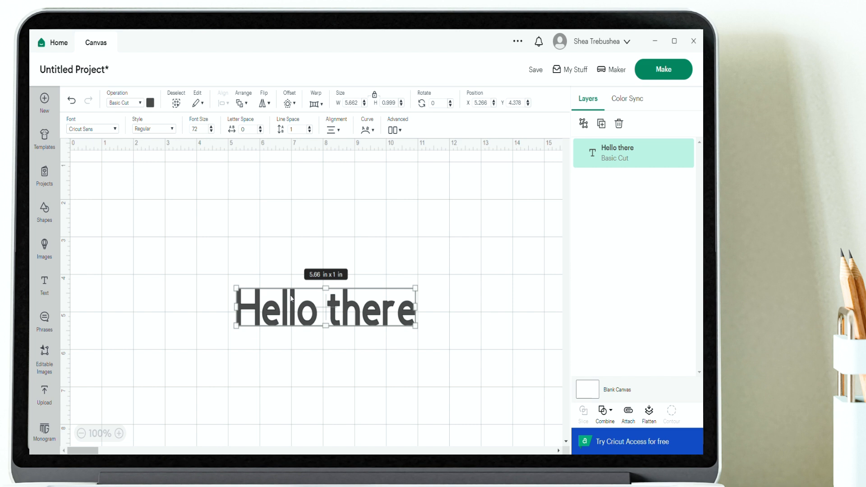
Step: Move the "Hello there" text to about X 4.39, Y 4.45 and set its width to 5.7 in
left_click_drag(291, 301, 263, 303)
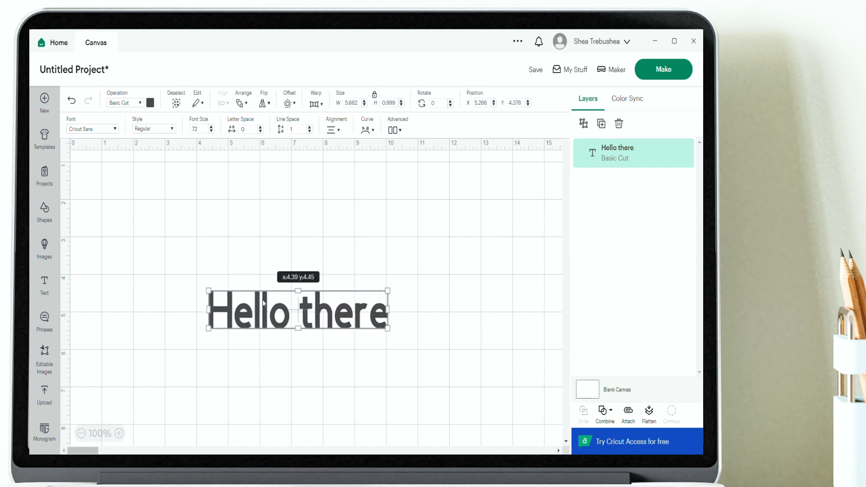
mouse_move(211, 294)
left_mouse_down()
mouse_move(234, 298)
mouse_move(211, 294)
left_mouse_up()
left_click(365, 101)
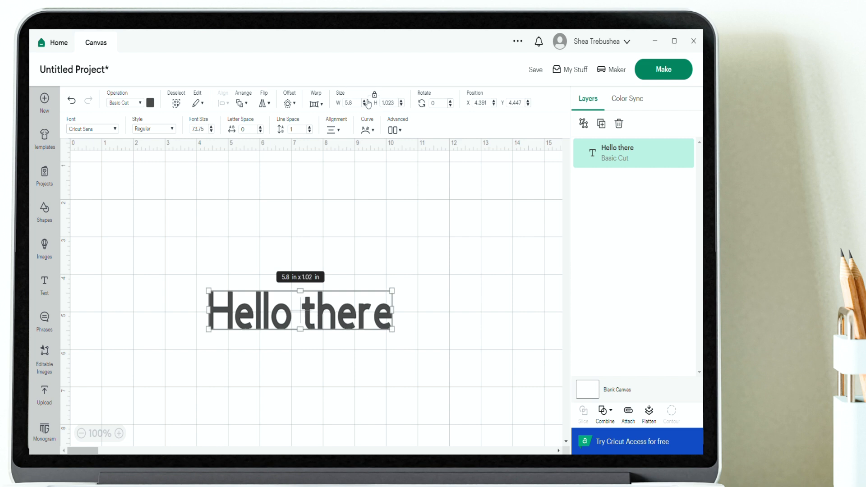
left_click(365, 105)
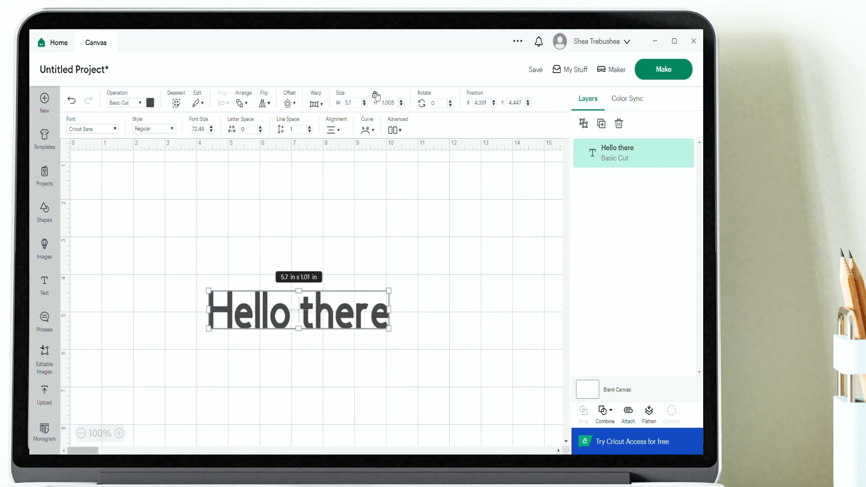
Step: Unlock the text's proportions, stretch it to about 6.1 × 4.14 in, and undo the stretch
left_click(375, 94)
left_click_drag(397, 298, 409, 180)
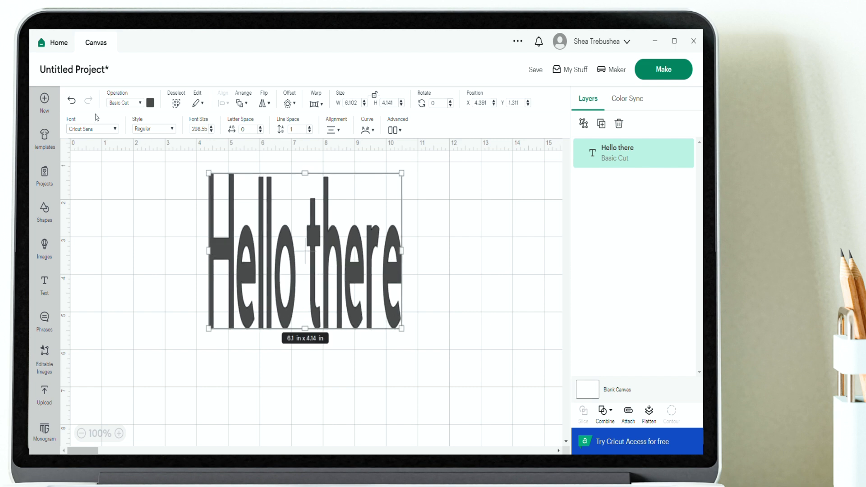
left_click(73, 101)
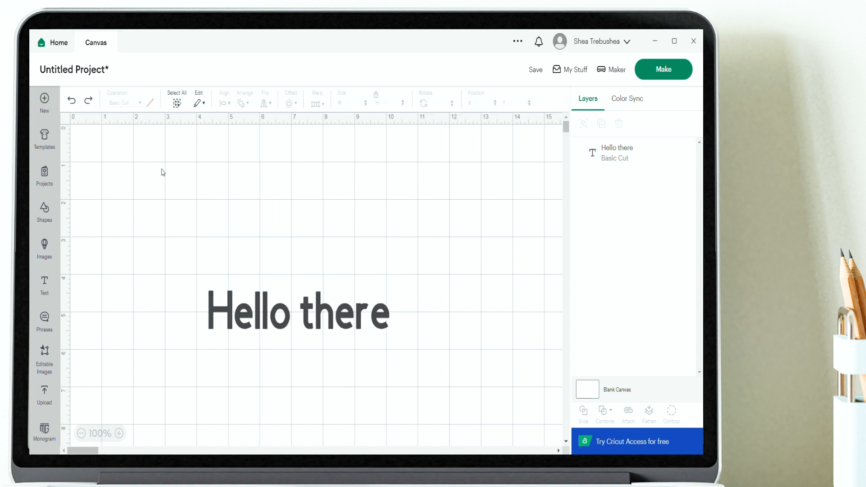
Step: Redo the stretch of the "Hello there" text and undo it again
left_click(341, 315)
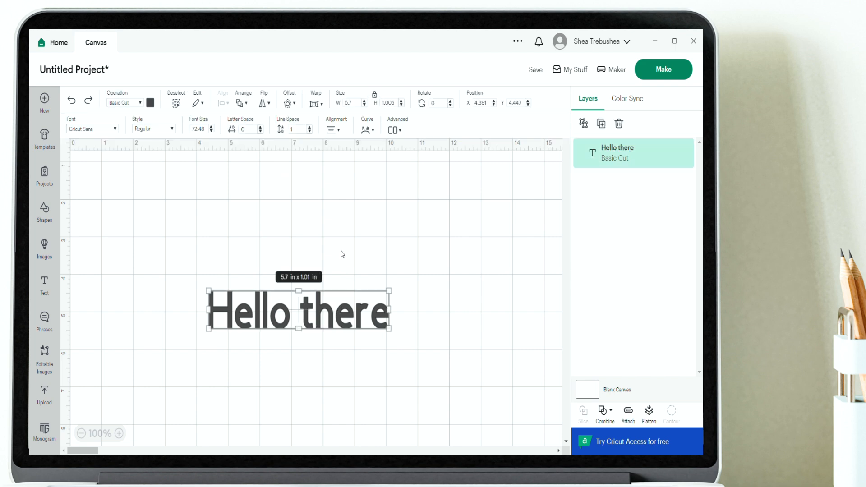
left_click(90, 102)
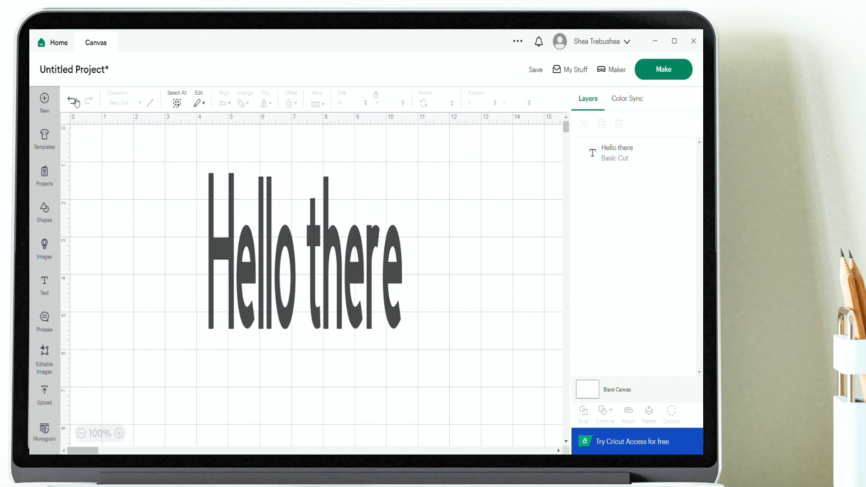
left_click(73, 101)
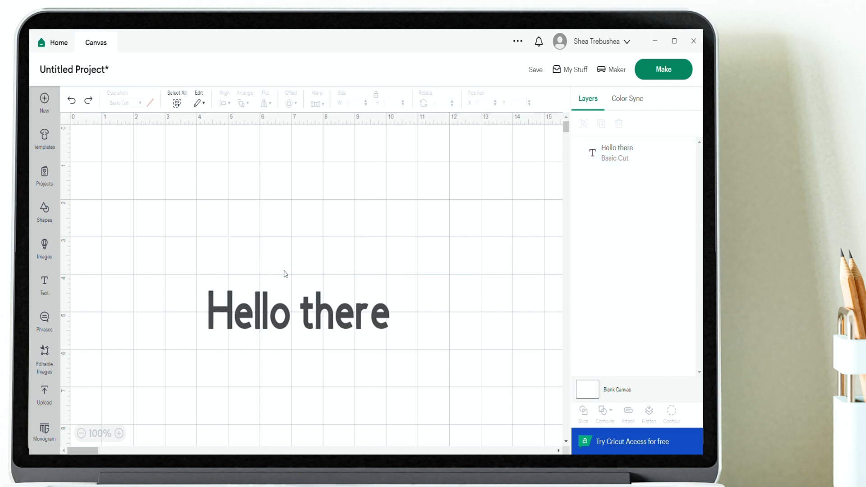
Step: Open the font choices for the "Hello there" text, clear the font search, and compare the Cricut and System fonts
left_click(276, 312)
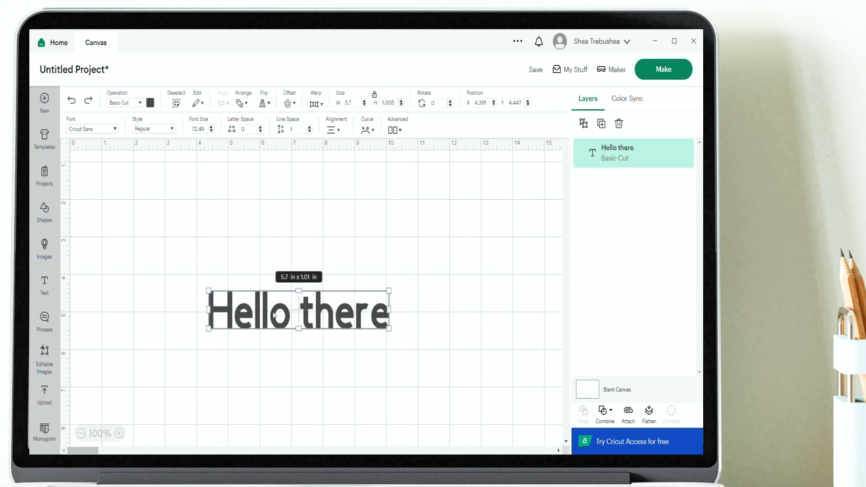
left_click(78, 131)
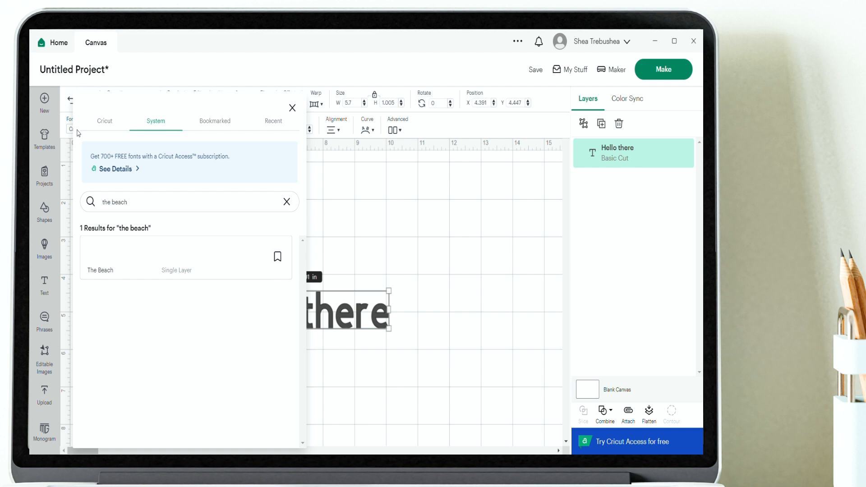
left_click(286, 201)
left_click(103, 121)
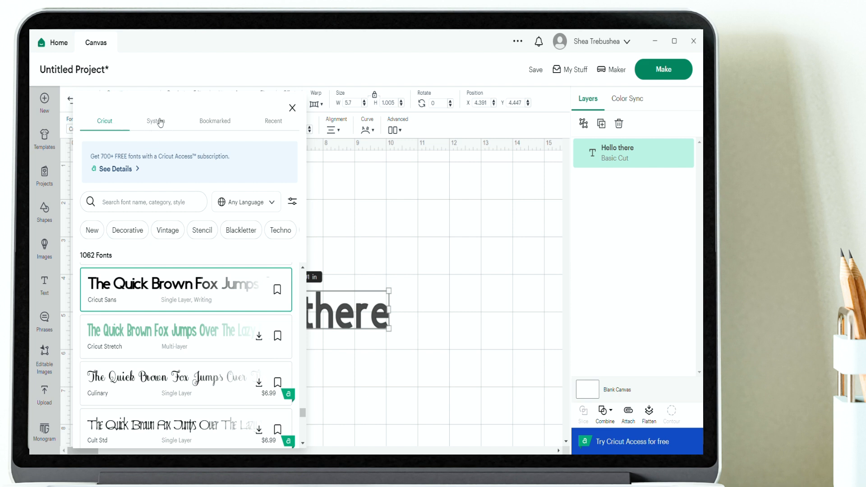
left_click(159, 123)
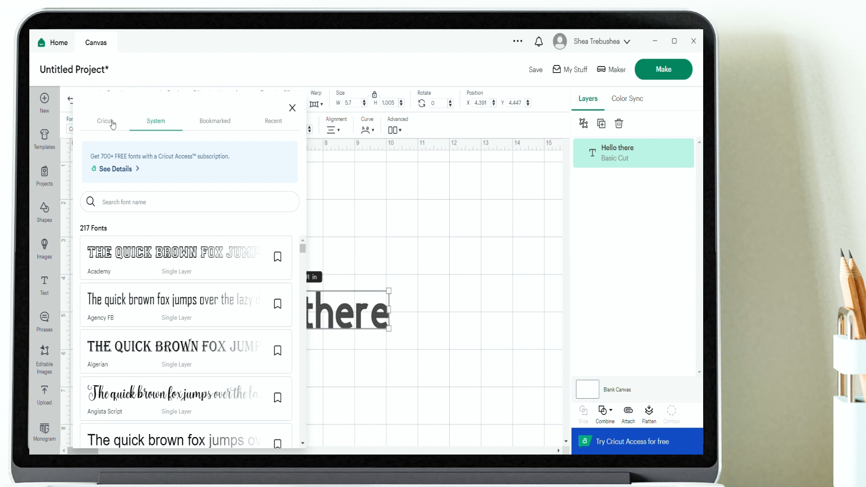
left_click(118, 128)
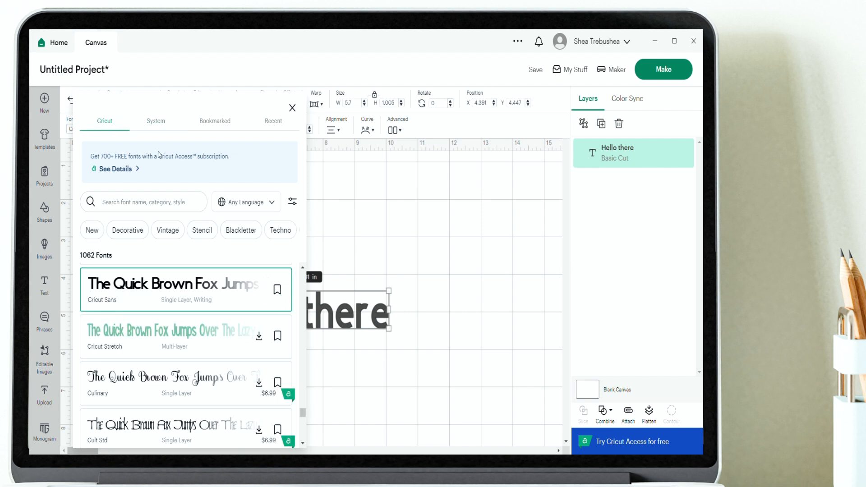
left_click(153, 128)
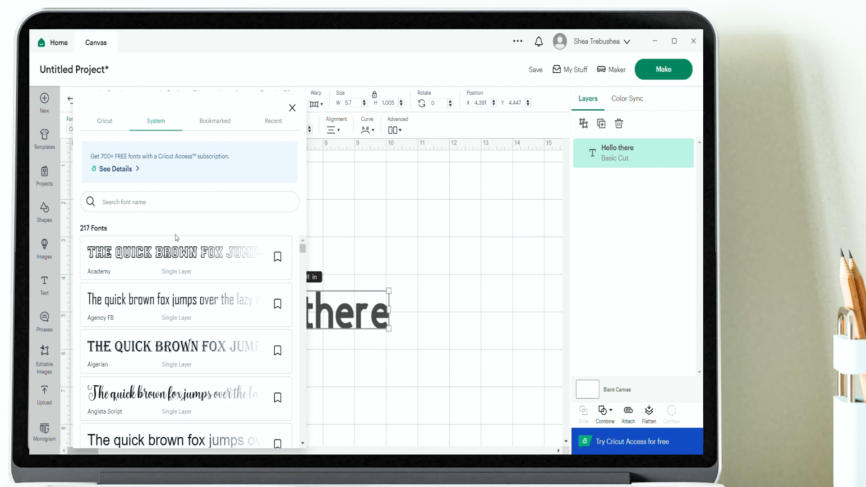
Step: Apply the Boldfont system font to the text and move it to about X 7.25, Y 3.24
scroll(177, 239, "down", 2)
scroll(181, 256, "down", 1)
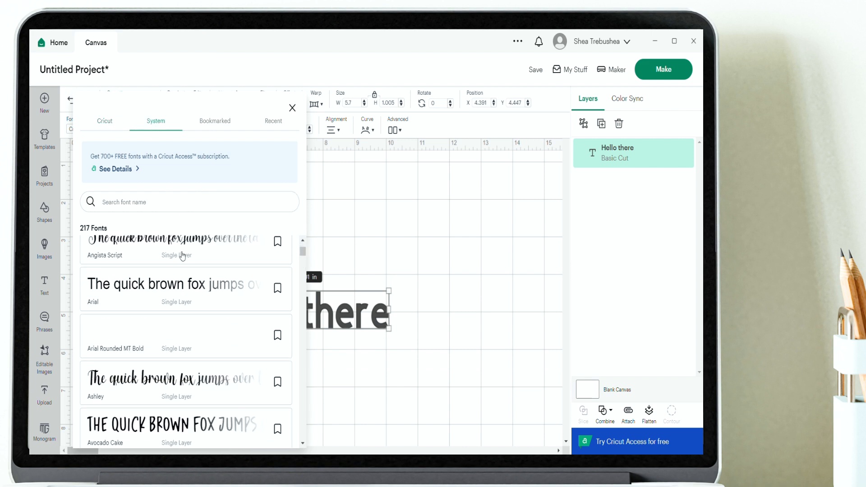
scroll(180, 256, "down", 4)
scroll(183, 255, "down", 5)
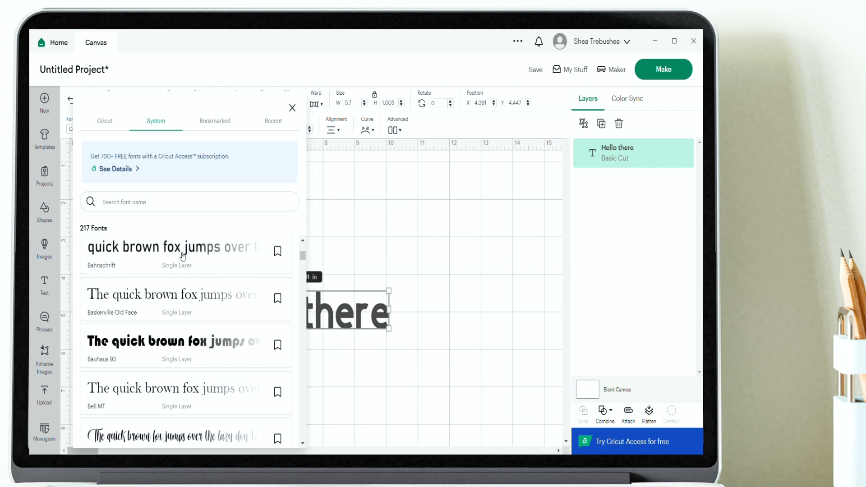
scroll(183, 256, "down", 5)
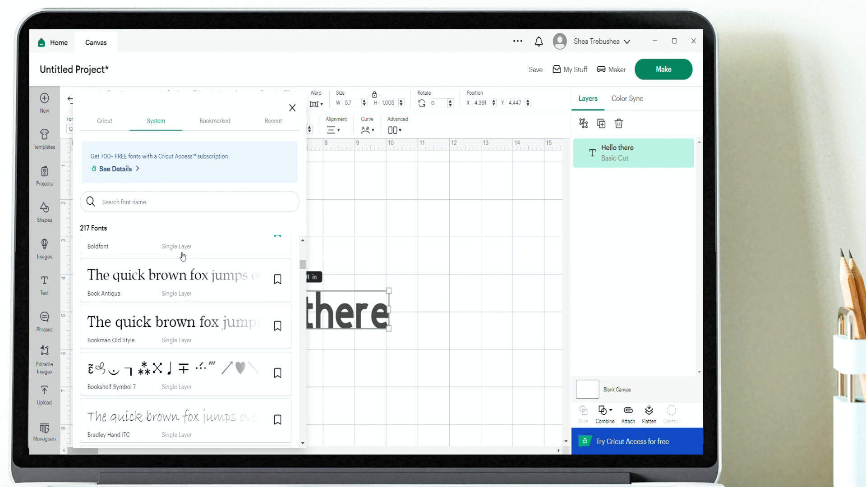
scroll(183, 256, "up", 1)
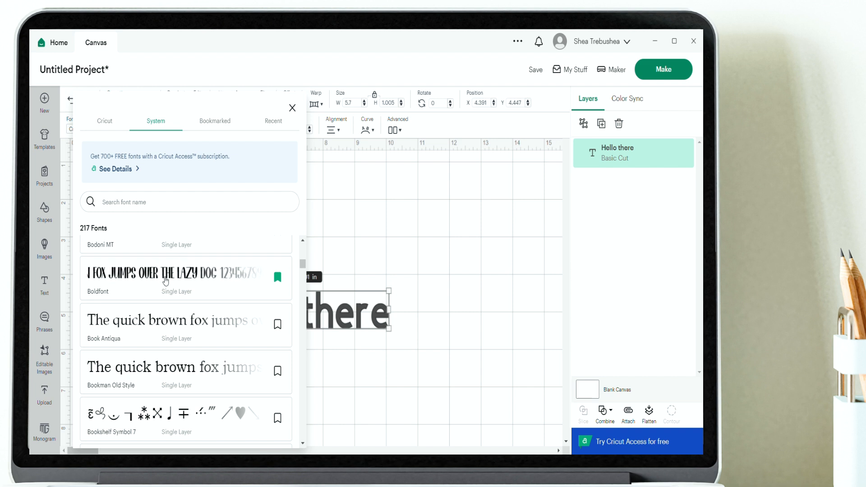
left_click(165, 282)
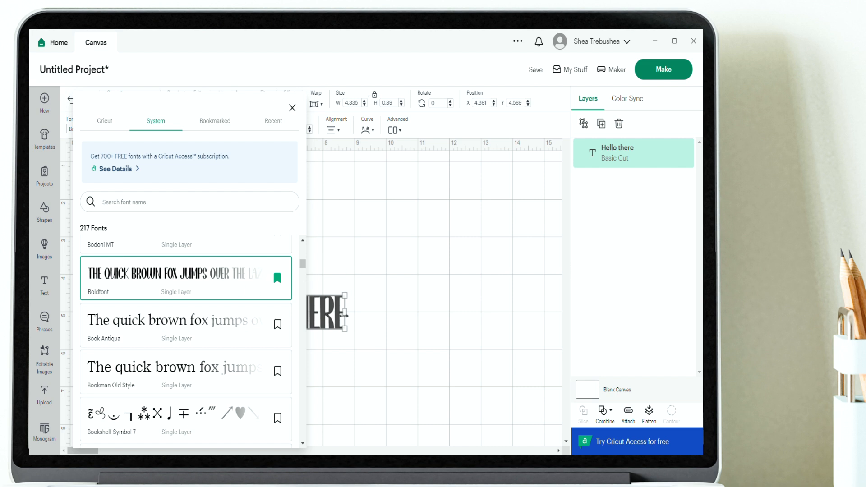
left_click(319, 279)
left_click_drag(303, 315, 391, 267)
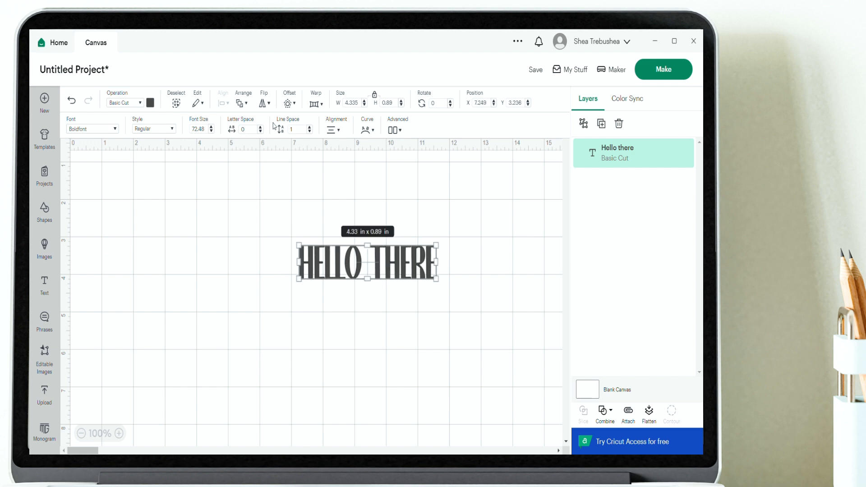
Step: Recolour the text with a custom pale blue and move it to about X 4.8, Y 2.8
left_click(150, 103)
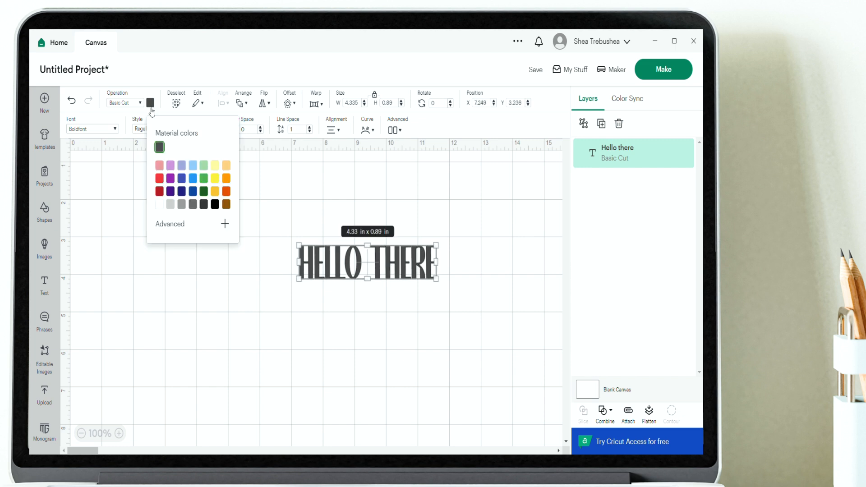
left_click(192, 167)
left_click(181, 179)
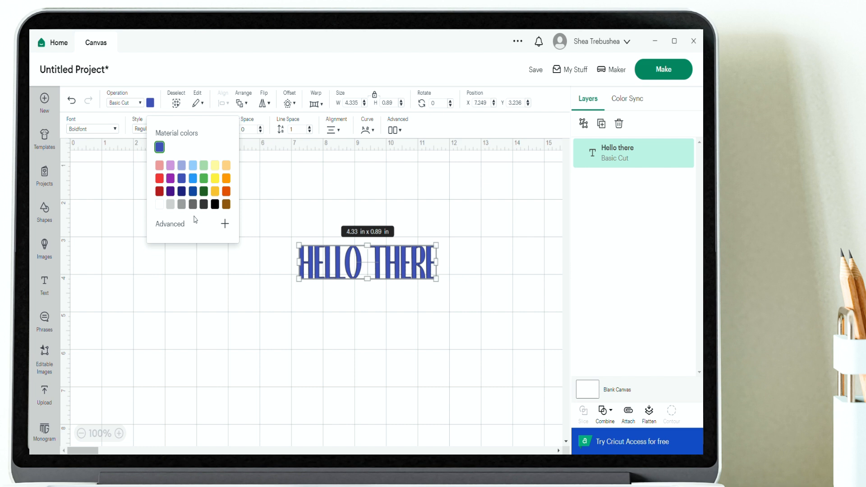
left_click_drag(207, 254, 169, 237)
left_click(271, 224)
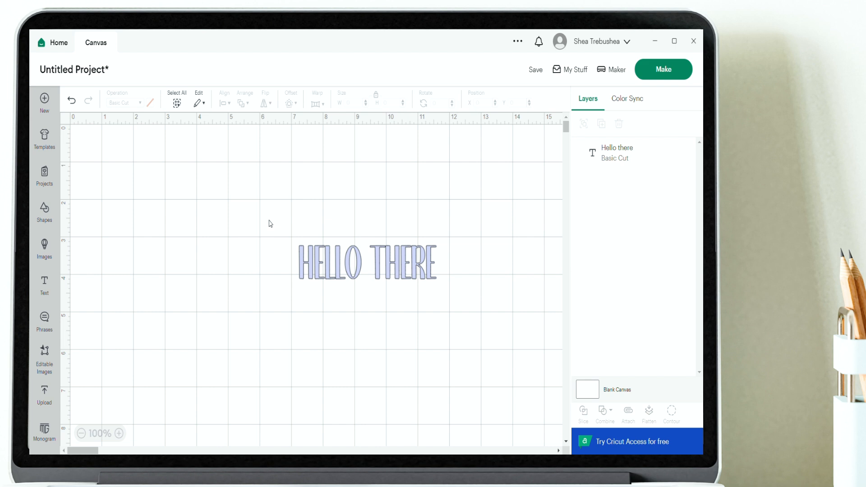
left_click_drag(316, 273, 259, 246)
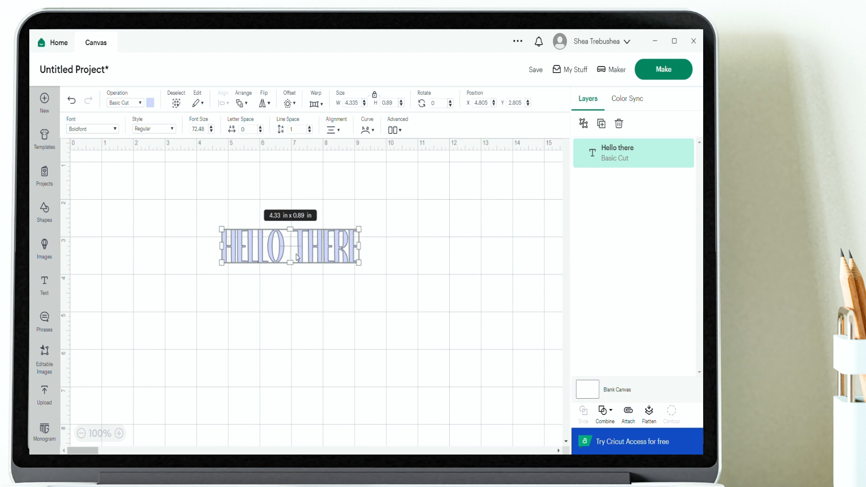
Step: Move the text to about X 6.3, Y 3.24, and add the free heart shape at about X 3.78, Y 2.64
left_click_drag(288, 246, 336, 263)
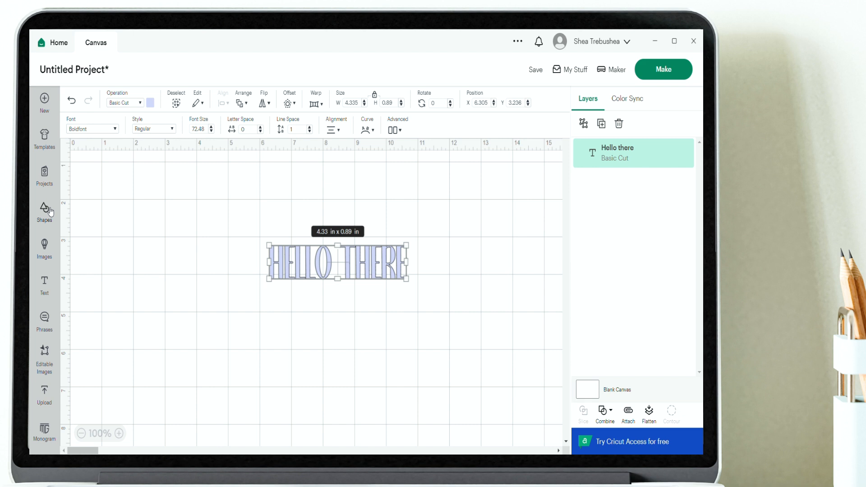
left_click(47, 213)
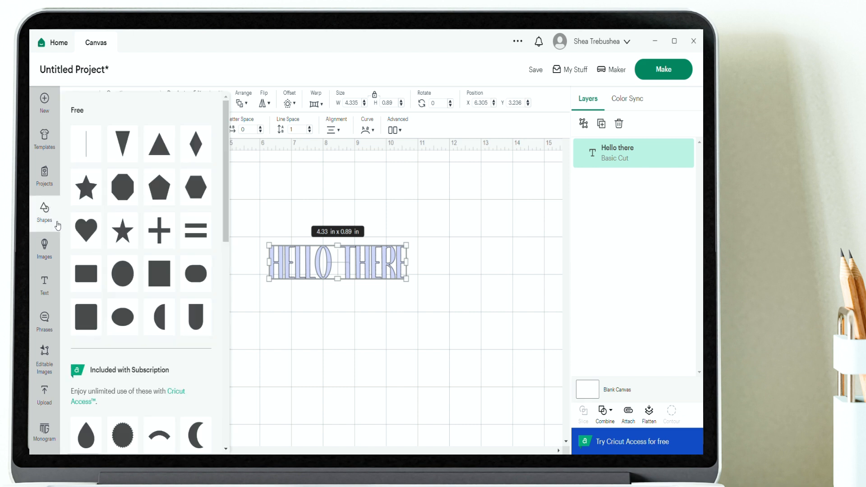
scroll(120, 249, "down", 1)
scroll(136, 252, "down", 5)
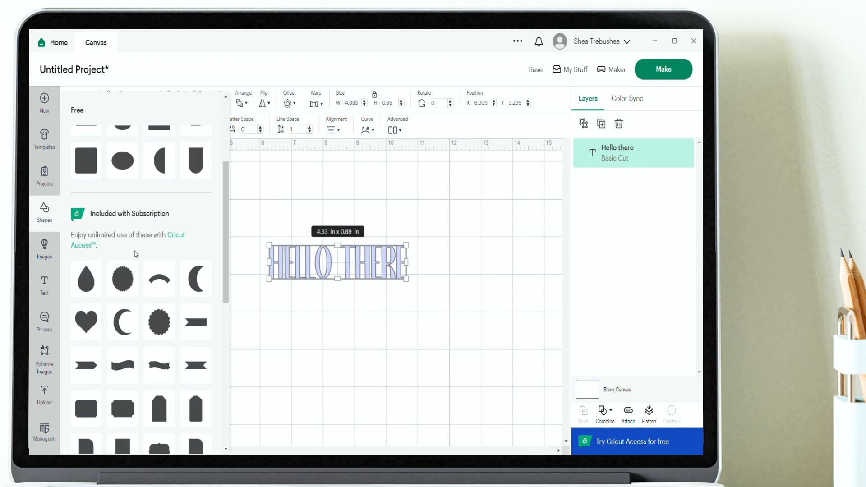
scroll(134, 277, "up", 3)
scroll(135, 277, "up", 4)
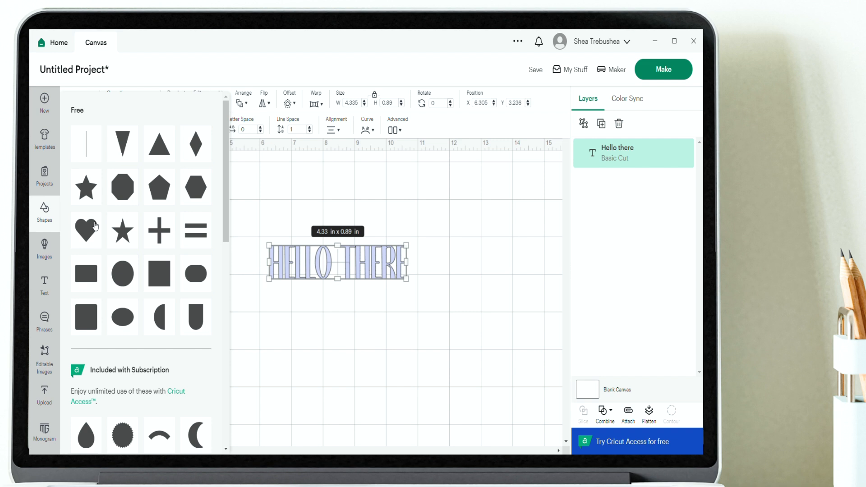
left_click(96, 226)
left_click_drag(124, 182, 228, 249)
Step: Recolour the heart with a custom pale pink, about #f9c3eb
left_click(152, 104)
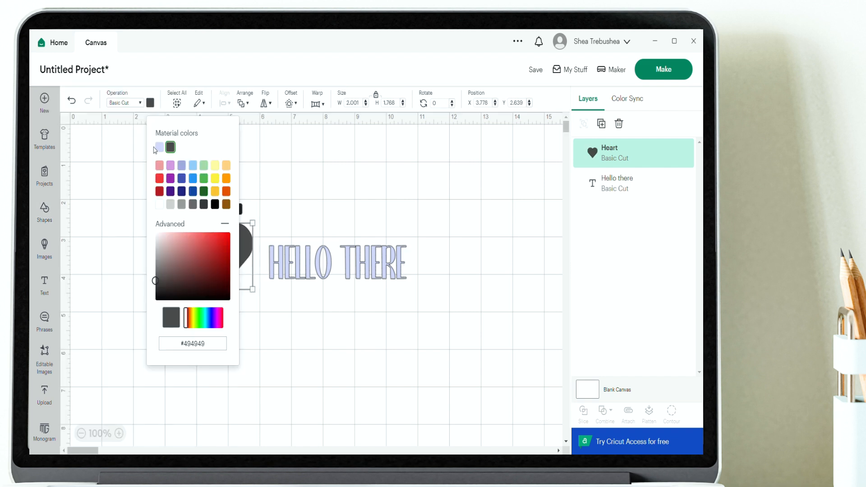
left_click(163, 166)
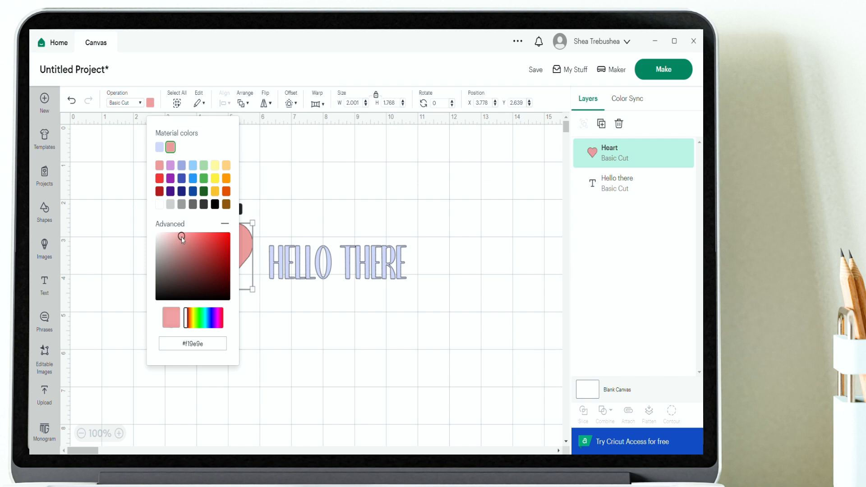
left_click(222, 322)
left_click_drag(183, 233, 172, 235)
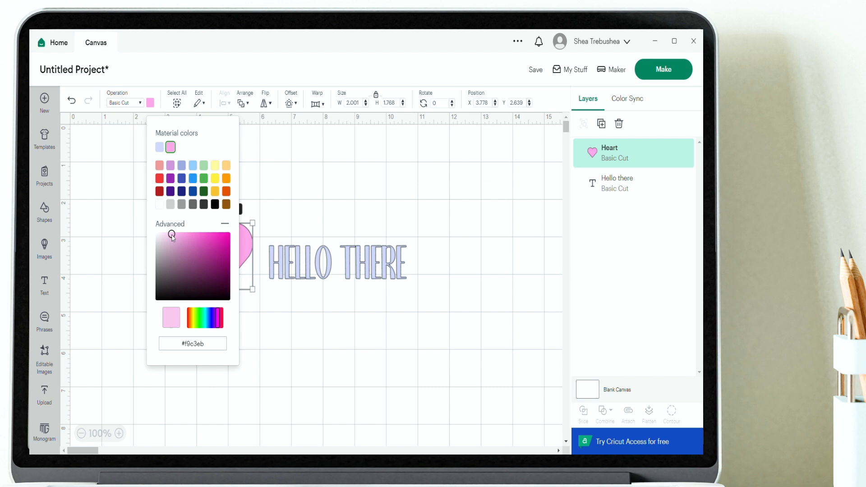
left_click(276, 208)
Step: Enlarge the heart to about 5.49 x 4.86 in and place it over the text at about X 5.9, Y 1.74
left_click(244, 266)
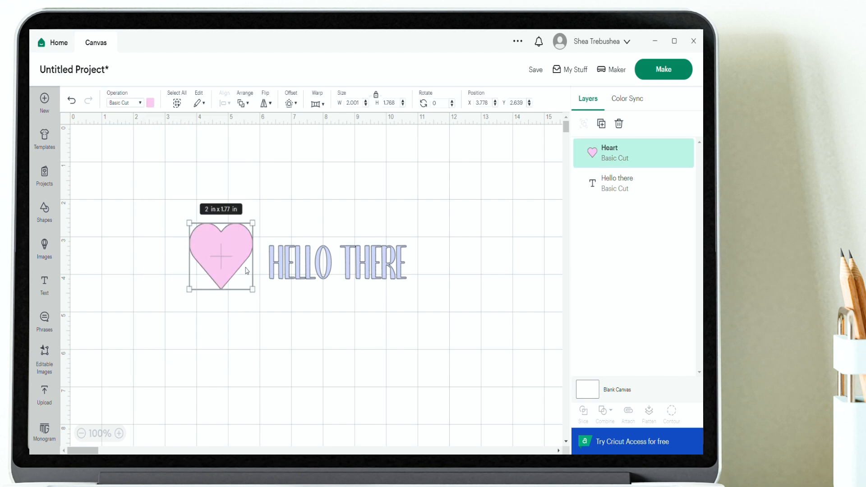
left_click_drag(253, 293, 281, 321)
left_click_drag(251, 262, 354, 255)
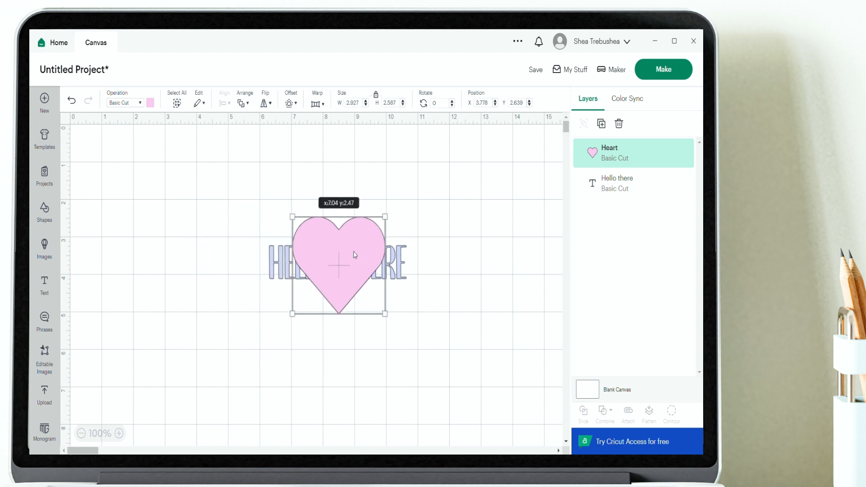
left_click_drag(390, 319, 440, 352)
left_click_drag(383, 299, 347, 267)
left_click_drag(405, 347, 428, 371)
left_click_drag(383, 301, 385, 304)
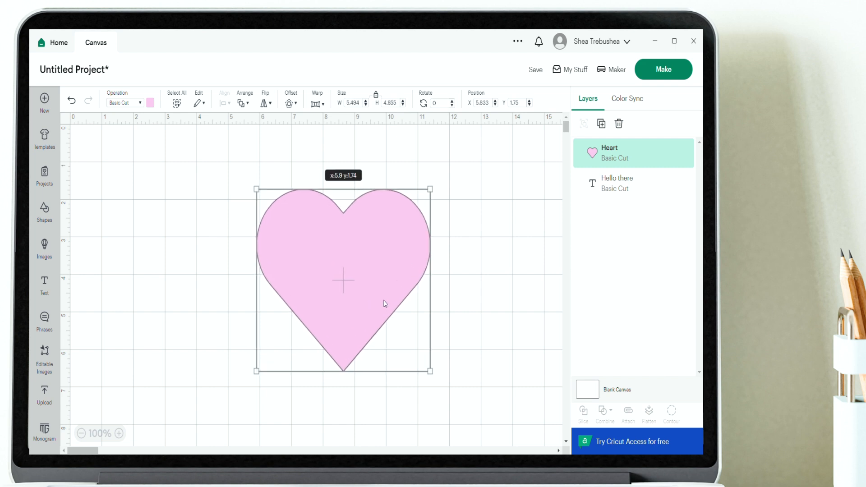
Step: Send the heart backward behind the text and undo that reordering
right_click(312, 233)
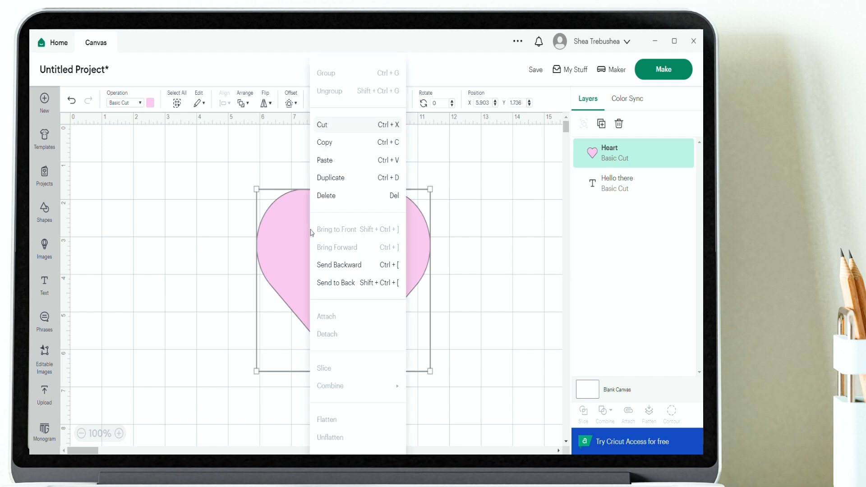
left_click(334, 267)
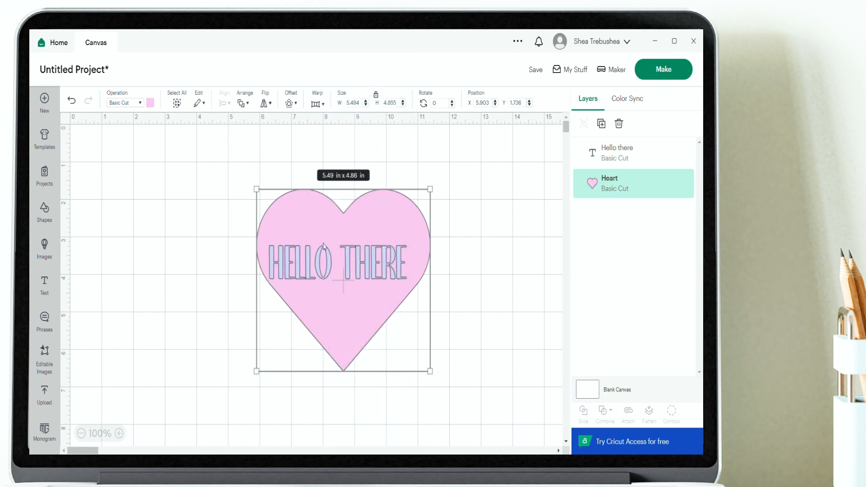
left_click(71, 100)
left_click(71, 100)
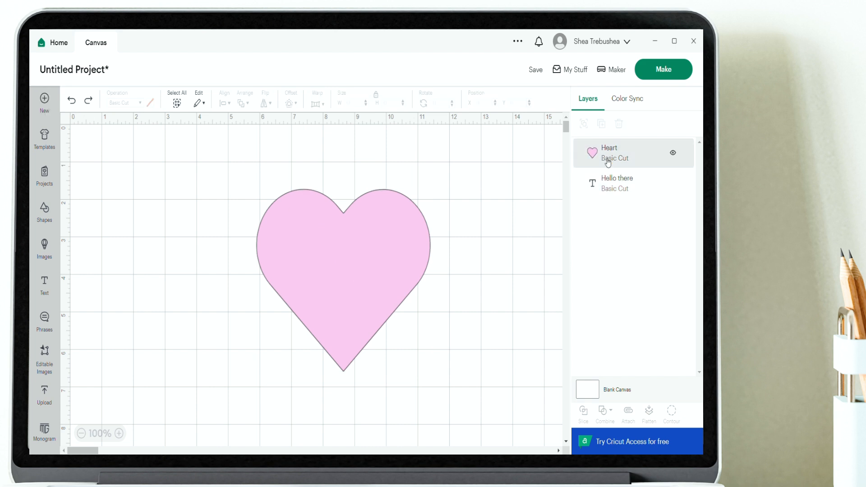
Step: Reorder the layers so that the "Hello there" text sits above the heart
left_click_drag(620, 189, 614, 164)
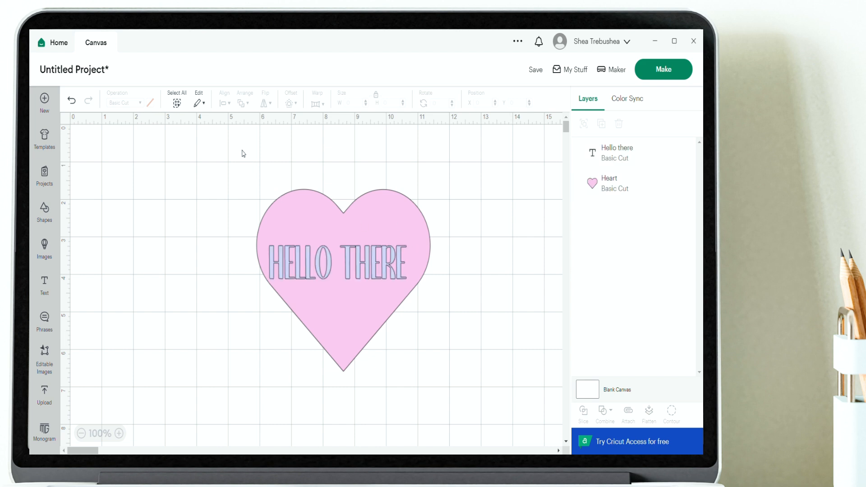
Step: Align the text and heart with the Center option, and undo the alignment
left_click_drag(242, 150, 453, 399)
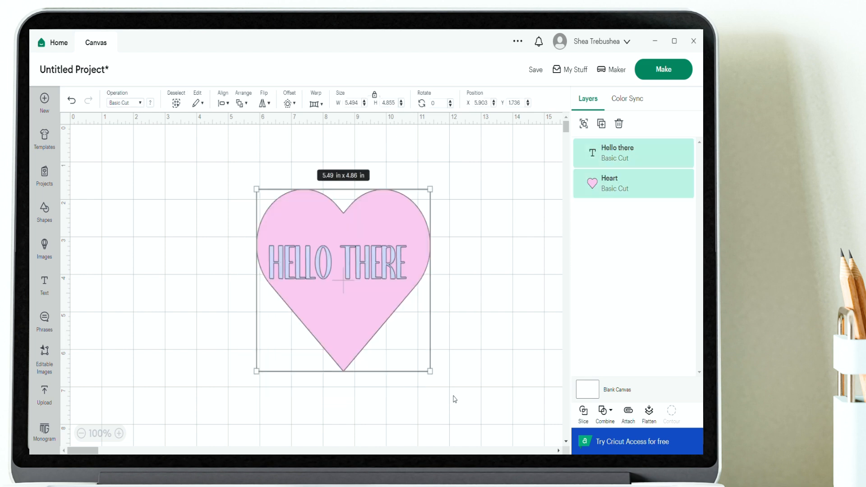
left_click(224, 102)
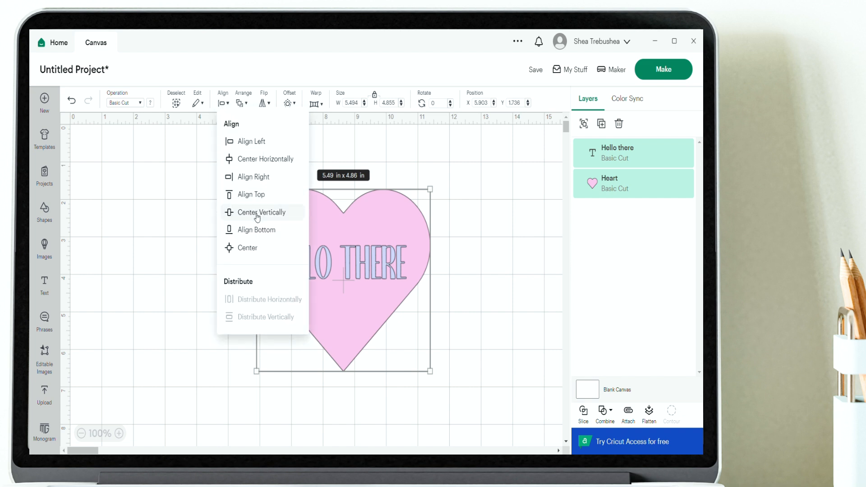
left_click(255, 247)
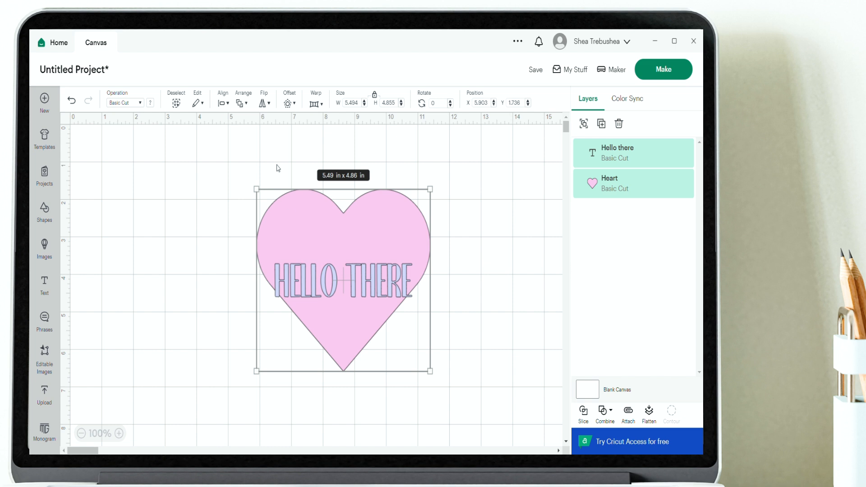
left_click(71, 100)
Step: Select the text and the heart together and align them with Center Horizontally
left_click_drag(242, 159, 459, 387)
left_click(223, 103)
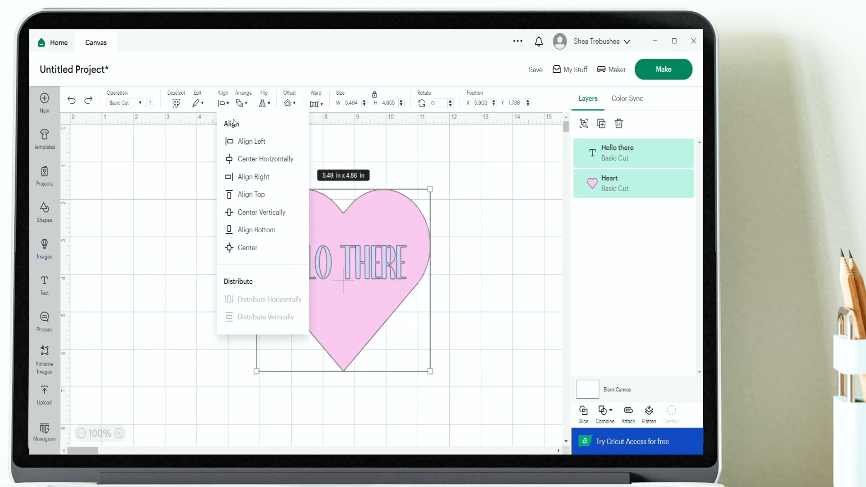
left_click(254, 160)
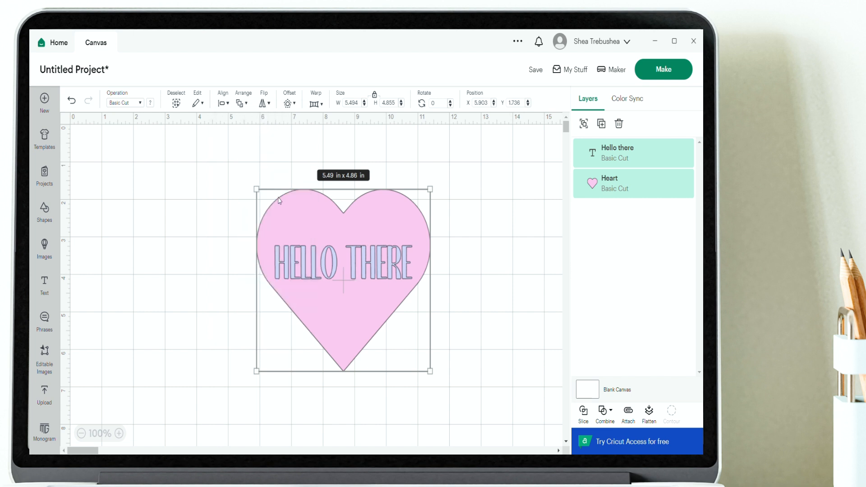
left_click(224, 102)
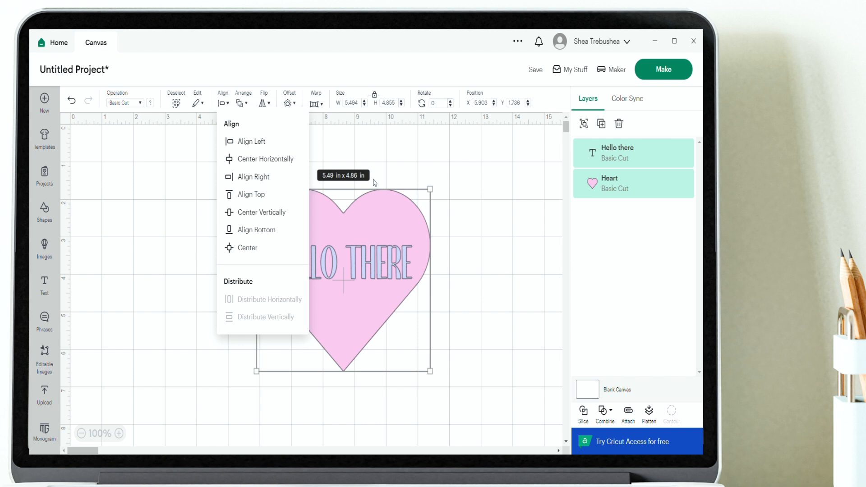
left_click(419, 154)
left_click(461, 212)
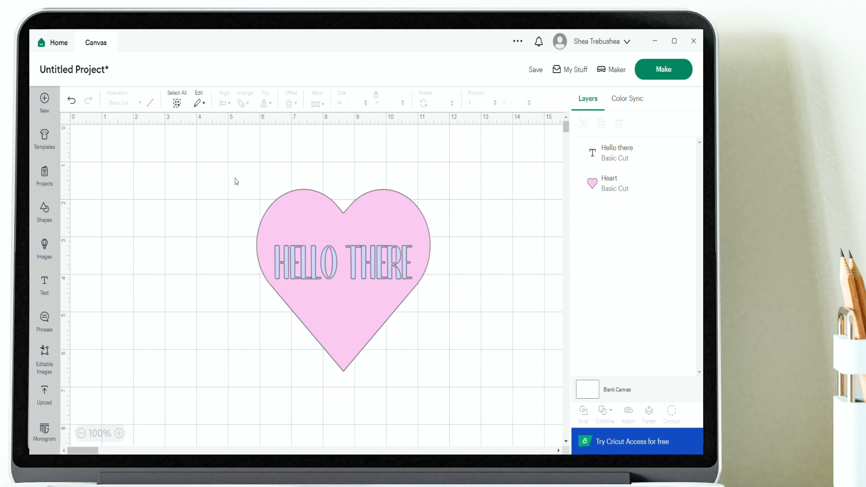
Step: Select both the text and the heart and slice the lettering out of the heart
left_click_drag(221, 160, 455, 391)
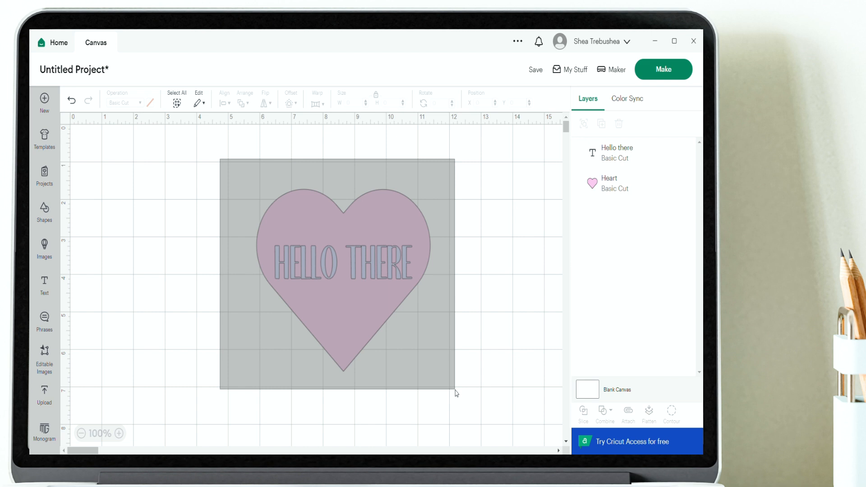
left_click_drag(455, 391, 460, 397)
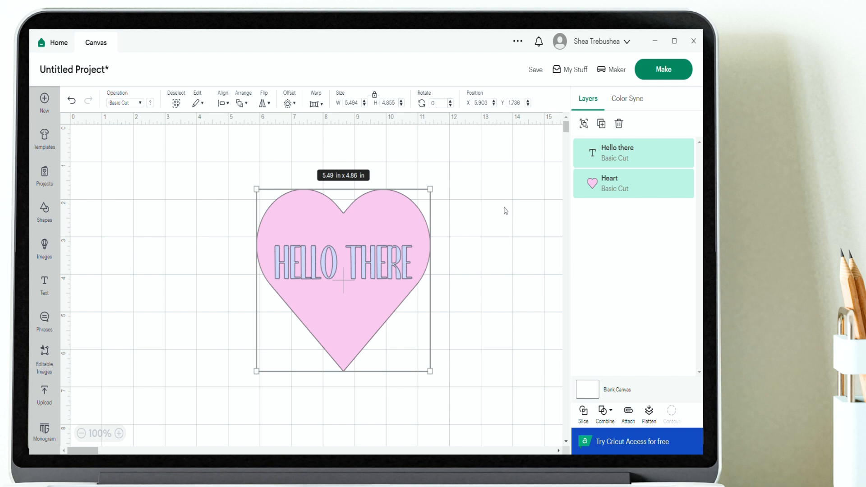
left_click(583, 411)
Step: Move the blue and pink sliced lettering out of the heart onto empty canvas, and delete the pink lettering
left_click_drag(367, 262, 190, 314)
left_click(319, 265)
left_click_drag(319, 264, 135, 221)
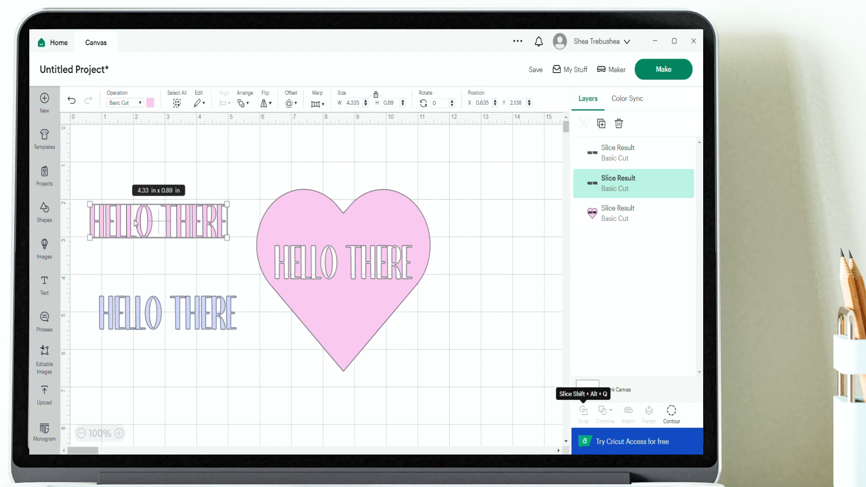
key("Delete")
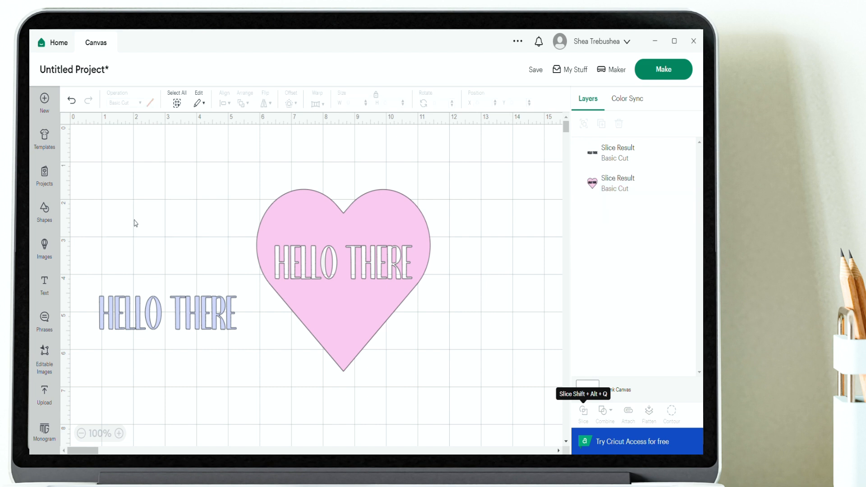
Step: Shrink the cut-out heart to about 5.31 x 4.7 in and place it at about X 6.35, Y 1.44
left_click_drag(327, 231, 342, 213)
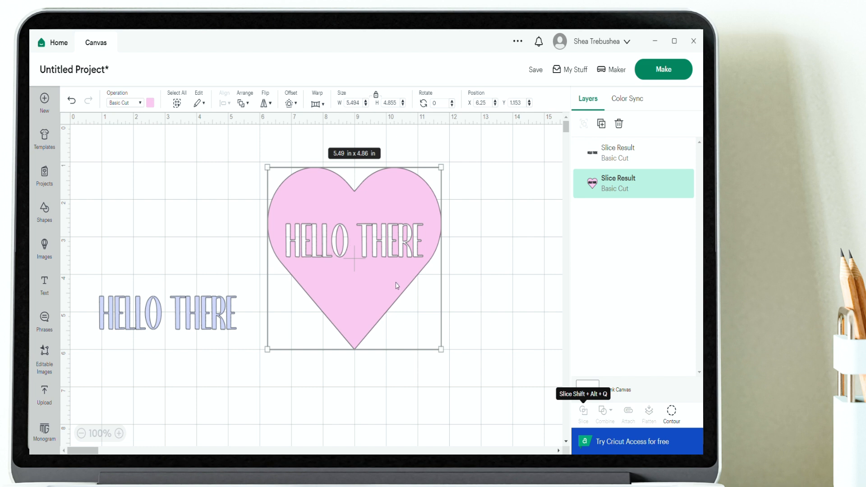
left_click(459, 296)
left_click(377, 286)
left_click_drag(377, 285, 374, 288)
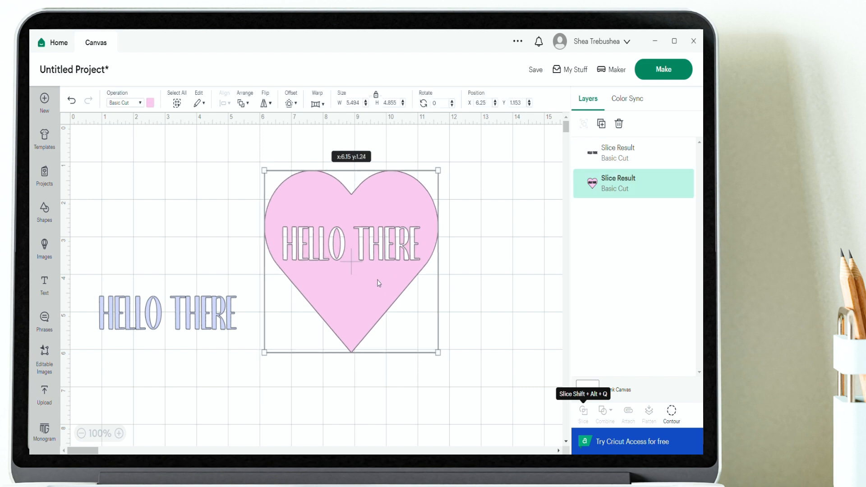
left_click_drag(444, 357, 439, 350)
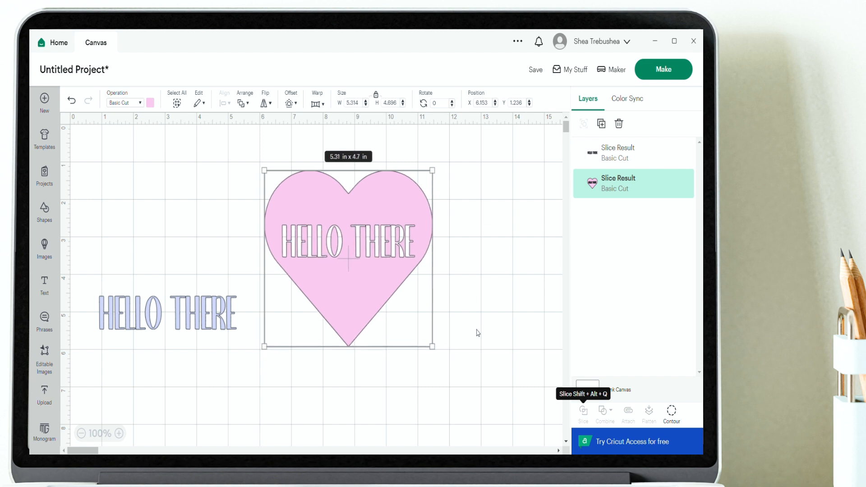
left_click_drag(347, 267, 354, 276)
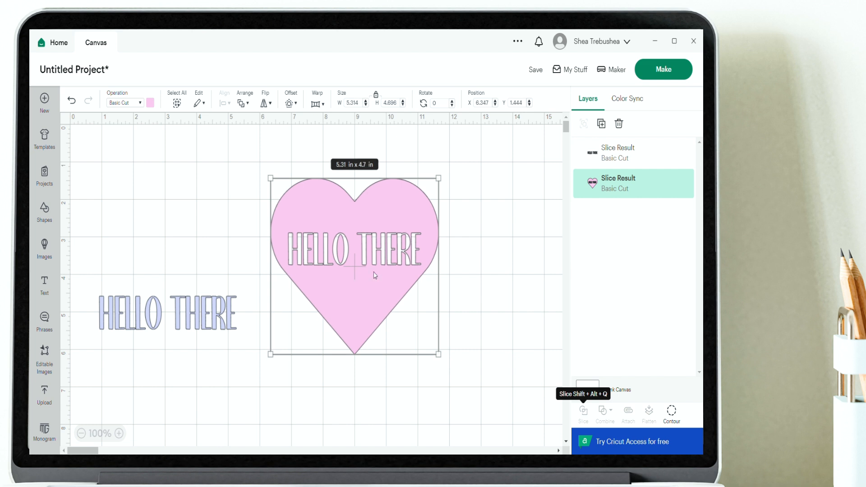